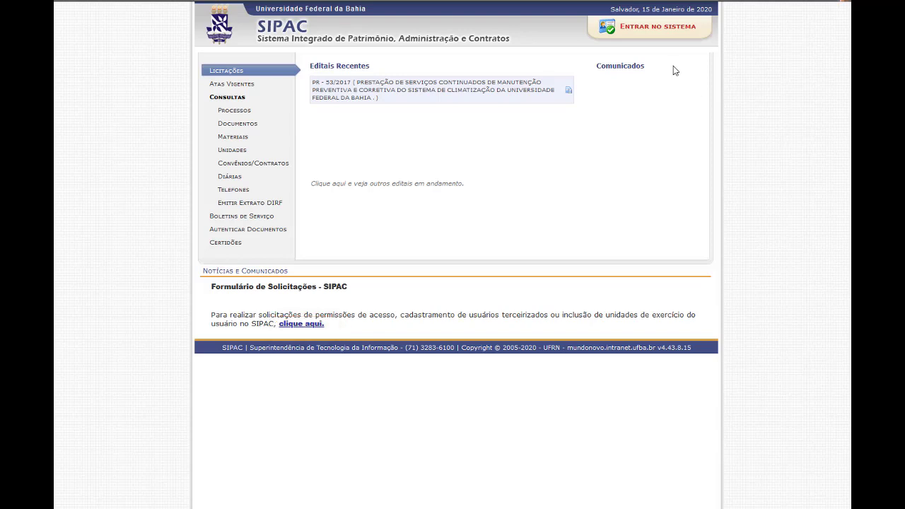
Log in to SIPAC with the account username and password.
{"action": "left_click", "coordinate": [672, 31]}
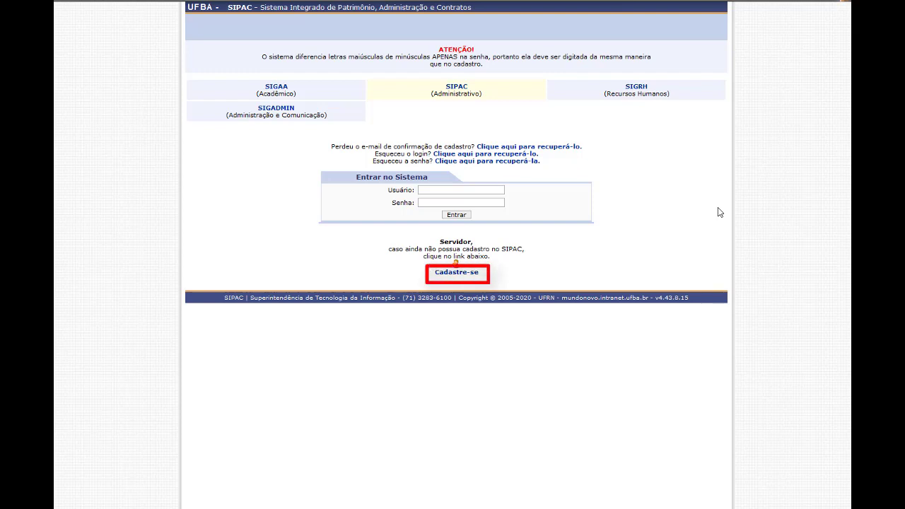
{"action": "left_click", "coordinate": [488, 189]}
{"action": "key", "text": "Down"}
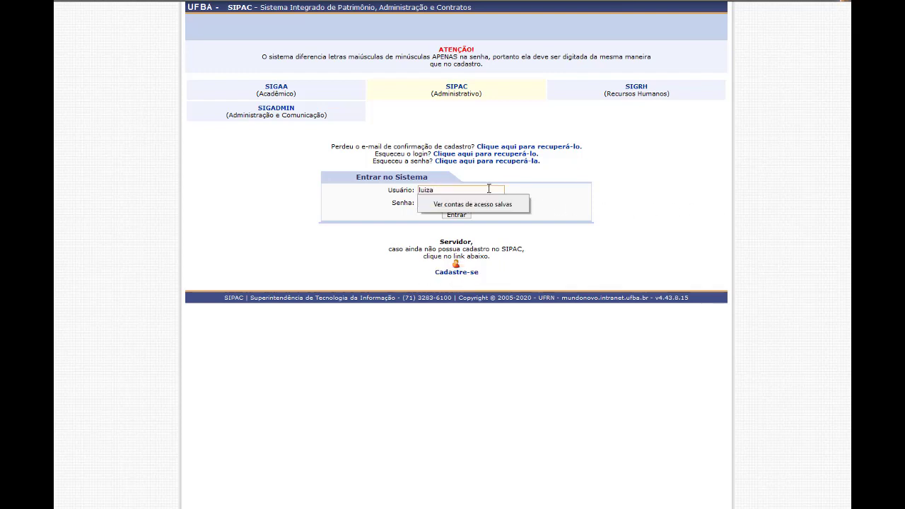
{"action": "key", "text": "Return"}
{"action": "type", "text": "••••"}
{"action": "left_click", "coordinate": [459, 215]}
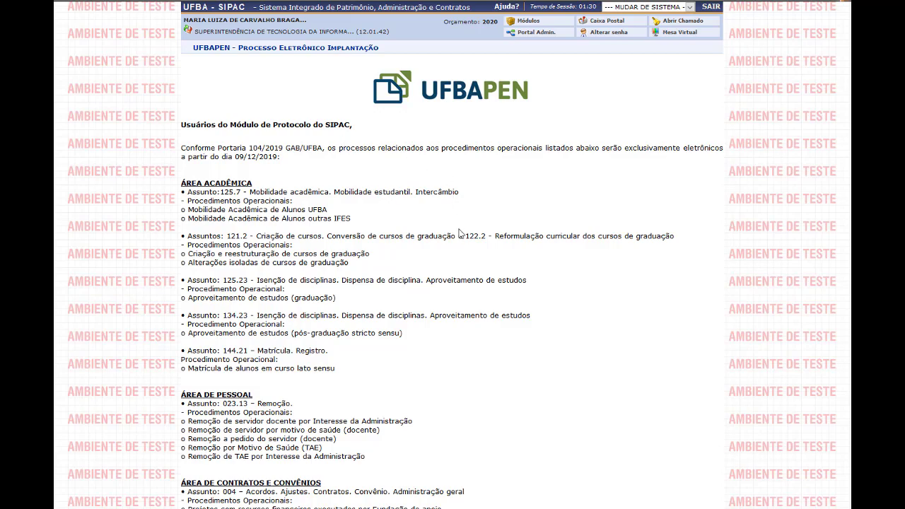
Continue past the UFBAPEN notice and open the Mesa Virtual.
{"action": "scroll", "coordinate": [456, 326], "scroll_direction": "down", "scroll_amount": 8}
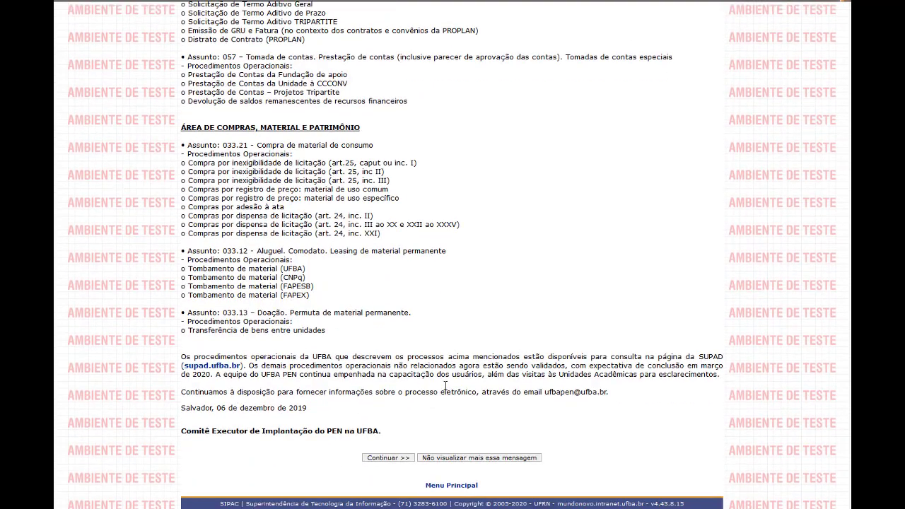
{"action": "left_click", "coordinate": [401, 458]}
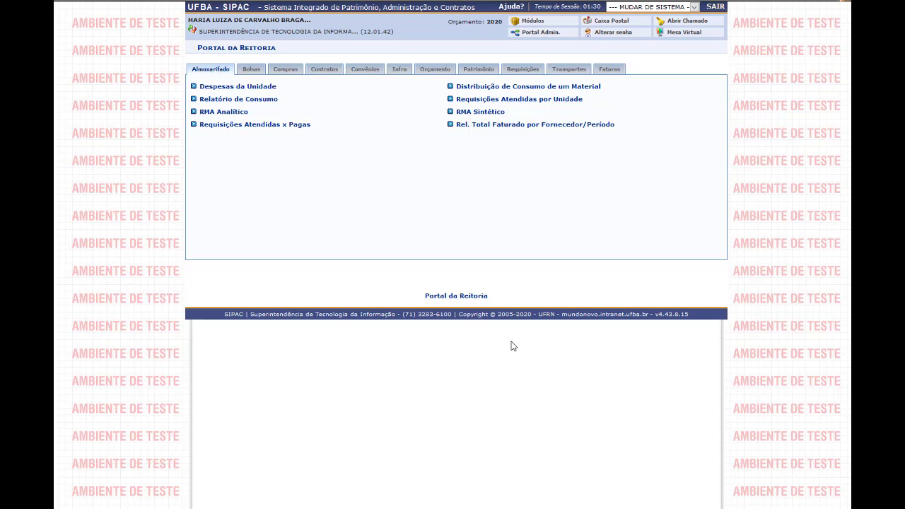
{"action": "left_click", "coordinate": [686, 33]}
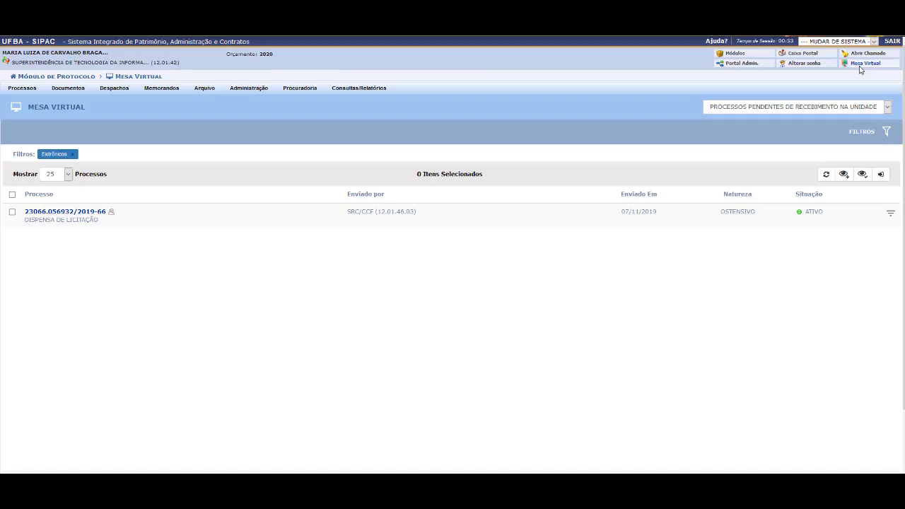
Open the Protocolo module's menu and view its list of process functions.
{"action": "left_click", "coordinate": [28, 94]}
{"action": "left_click", "coordinate": [738, 57]}
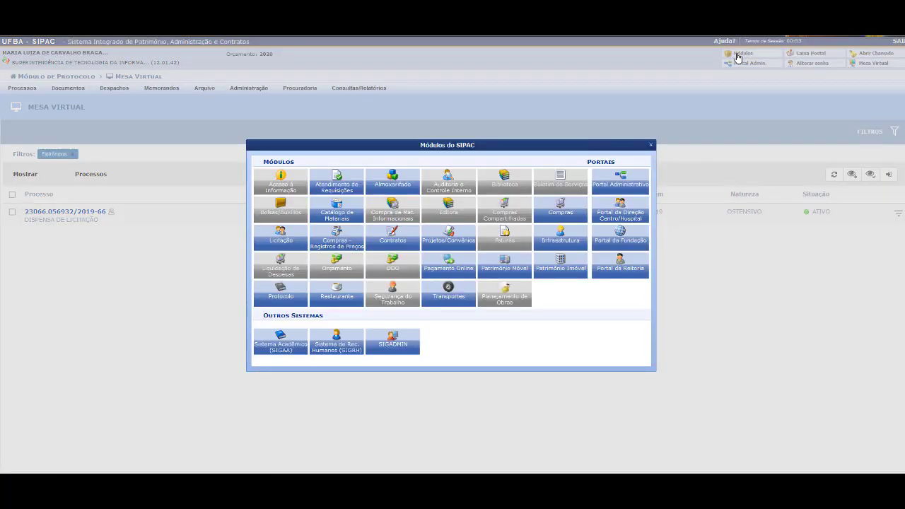
{"action": "left_click", "coordinate": [277, 298]}
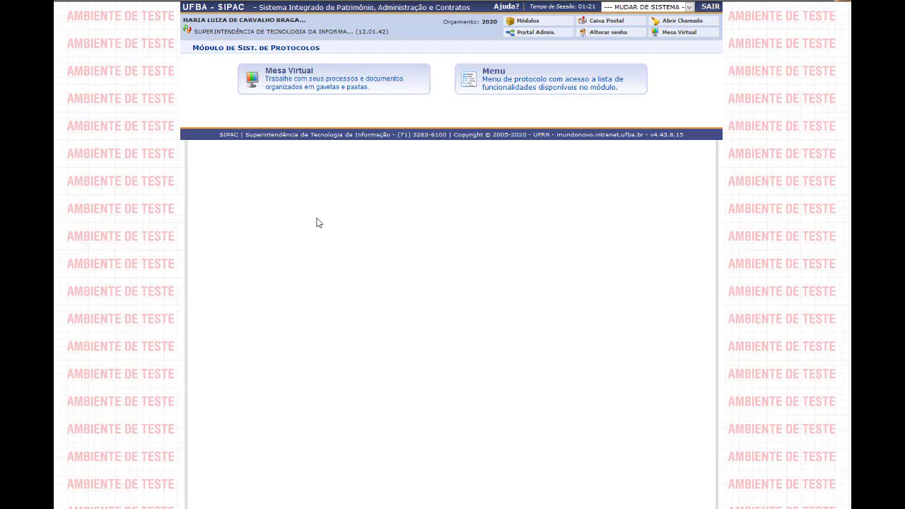
{"action": "left_click", "coordinate": [493, 88]}
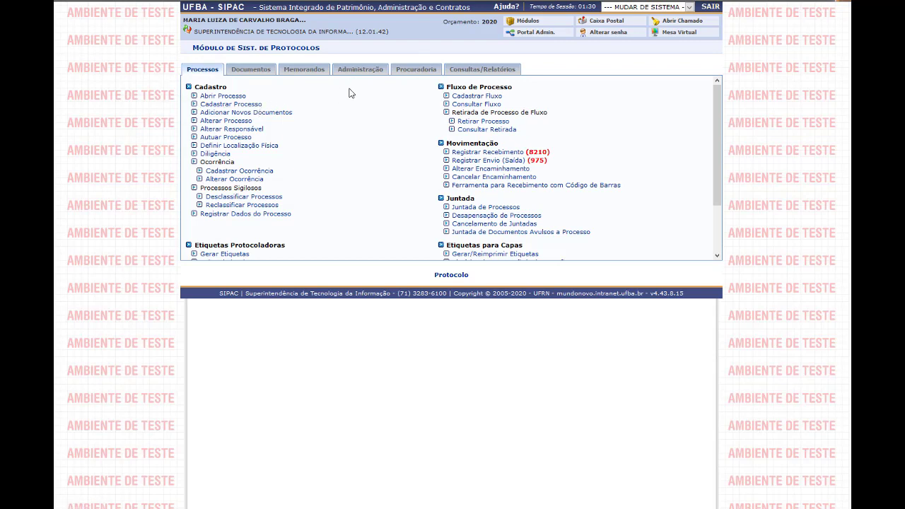
Go to the Portal Administrativo and open the Cadastrar Processo form under Protocolo.
{"action": "left_click", "coordinate": [535, 32]}
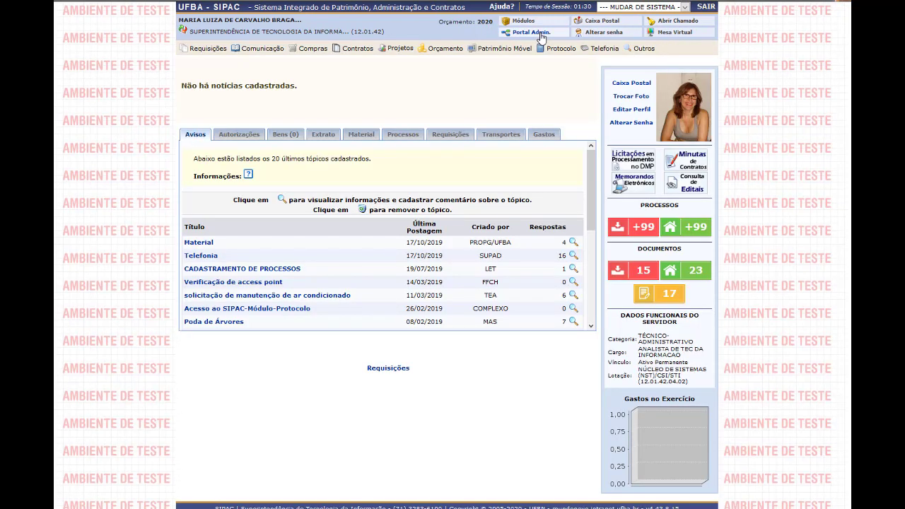
{"action": "mouse_move", "coordinate": [558, 49]}
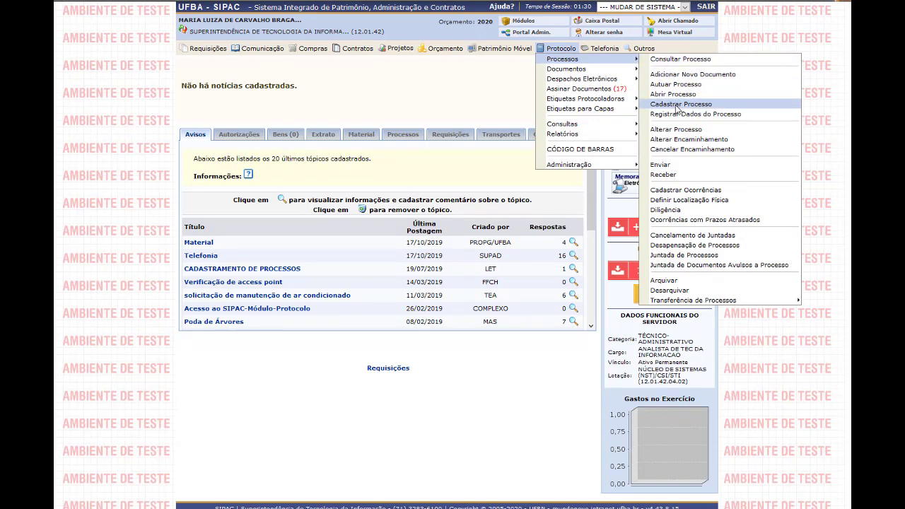
{"action": "left_click", "coordinate": [677, 106]}
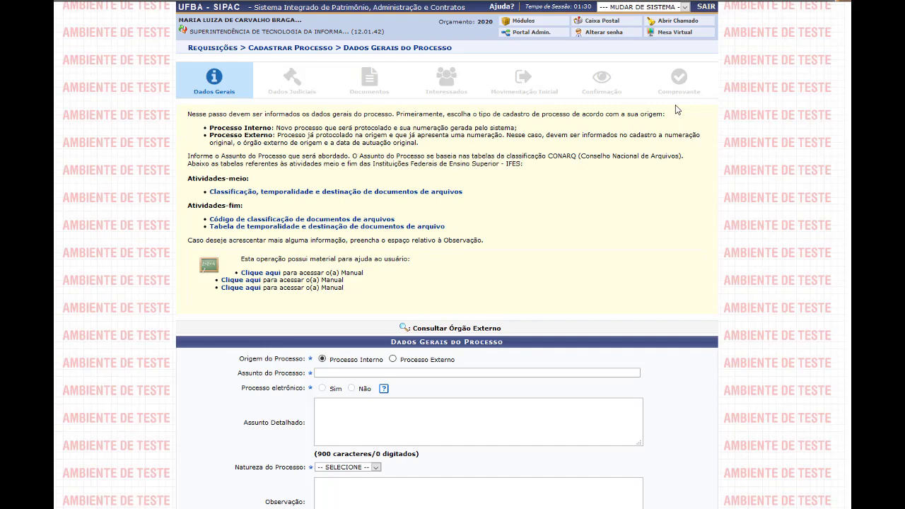
Set the internal process's subject to 023.13 - REMOÇÃO DE PESSOAL and its nature to OSTENSIVO, and submit the general data.
{"action": "scroll", "coordinate": [675, 110], "scroll_direction": "down", "scroll_amount": 3}
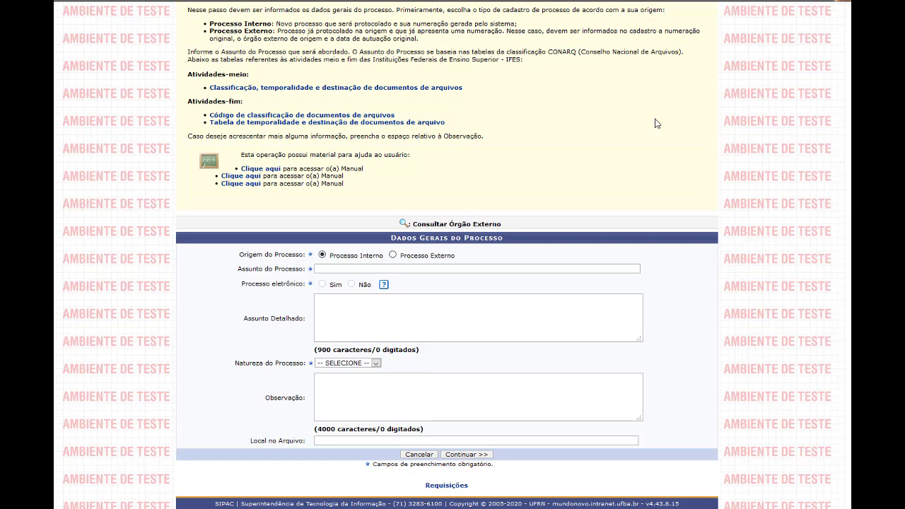
{"action": "left_click", "coordinate": [430, 269]}
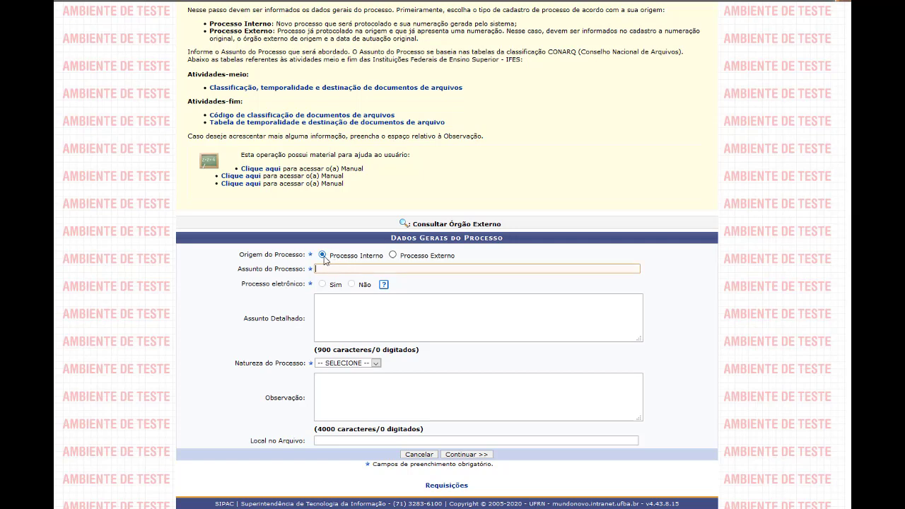
{"action": "type", "text": "remo"}
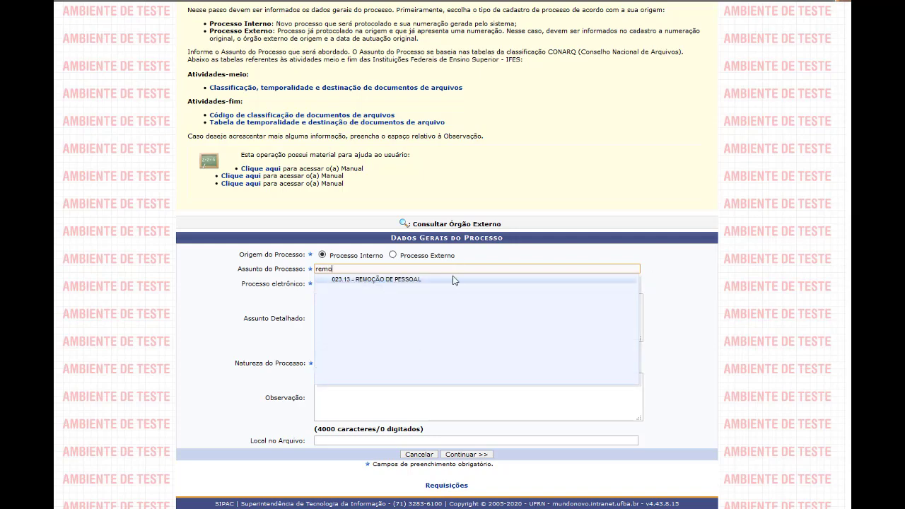
{"action": "left_click", "coordinate": [455, 280]}
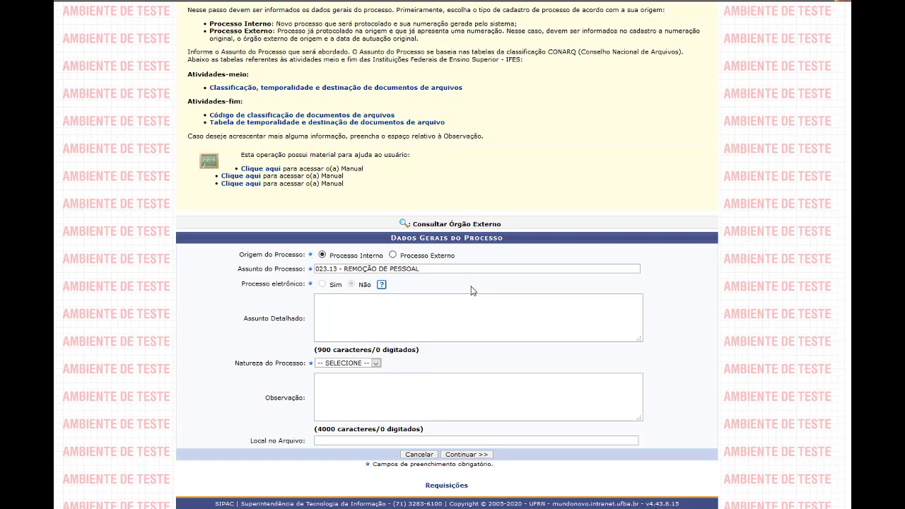
{"action": "left_click", "coordinate": [376, 363]}
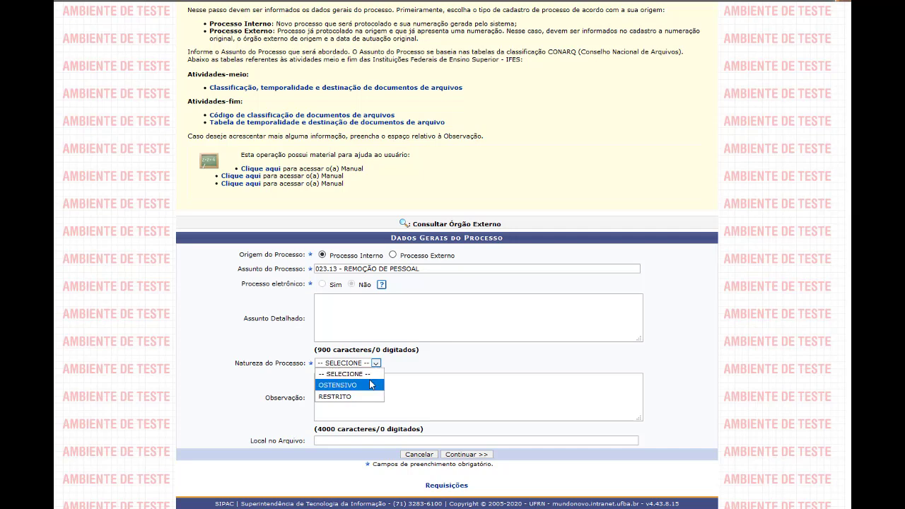
{"action": "left_click", "coordinate": [346, 385]}
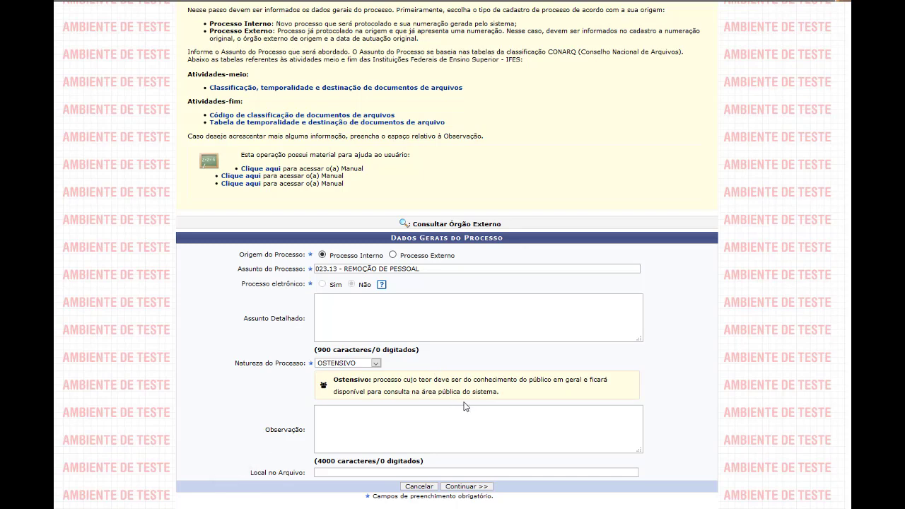
{"action": "left_click", "coordinate": [476, 487]}
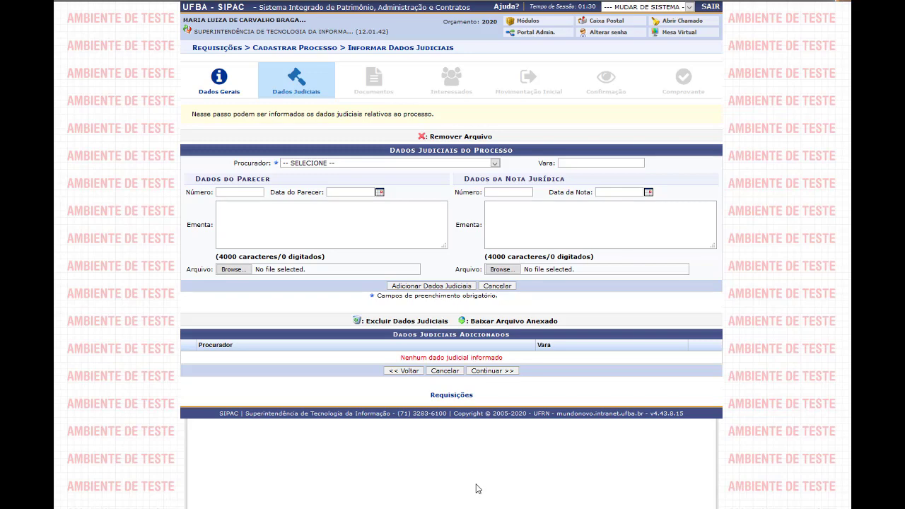
Skip the judicial data and set the document type to REQUERIMENTO with nature OSTENSIVO.
{"action": "left_click", "coordinate": [497, 371]}
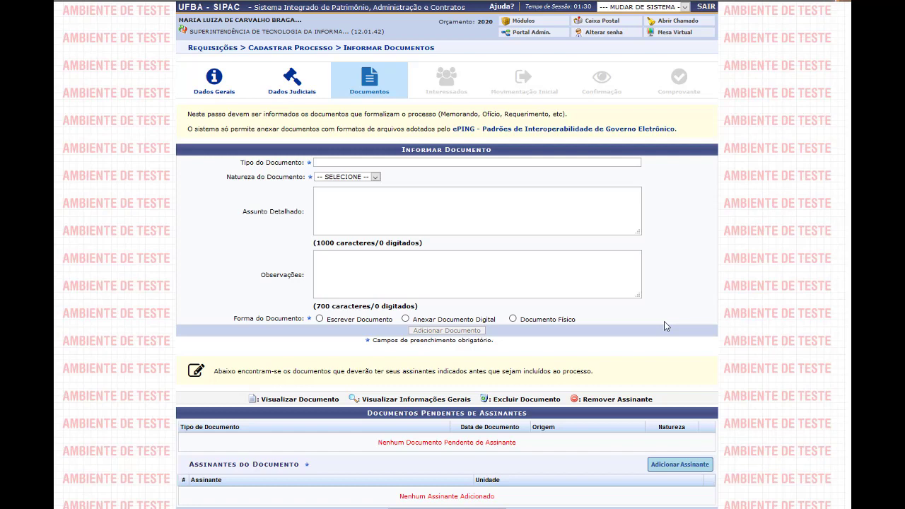
{"action": "left_click", "coordinate": [381, 162]}
{"action": "type", "text": "Requ"}
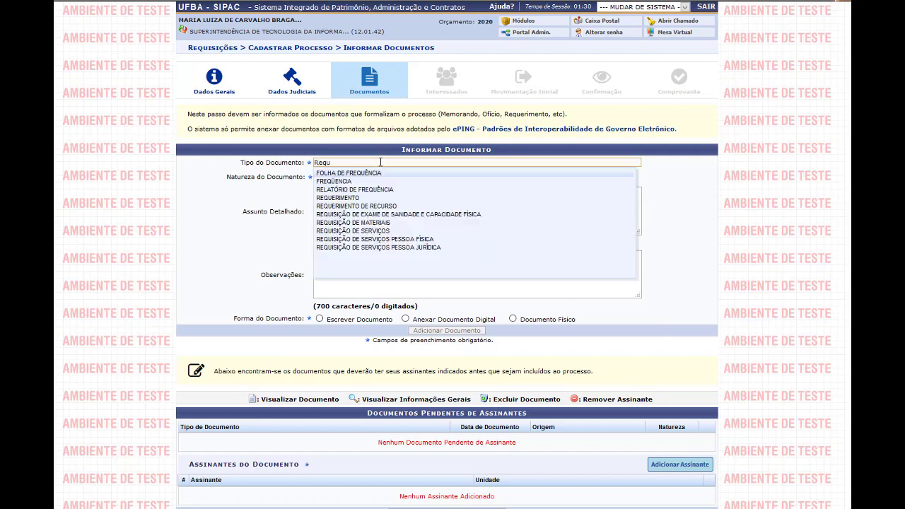
{"action": "left_click", "coordinate": [363, 198]}
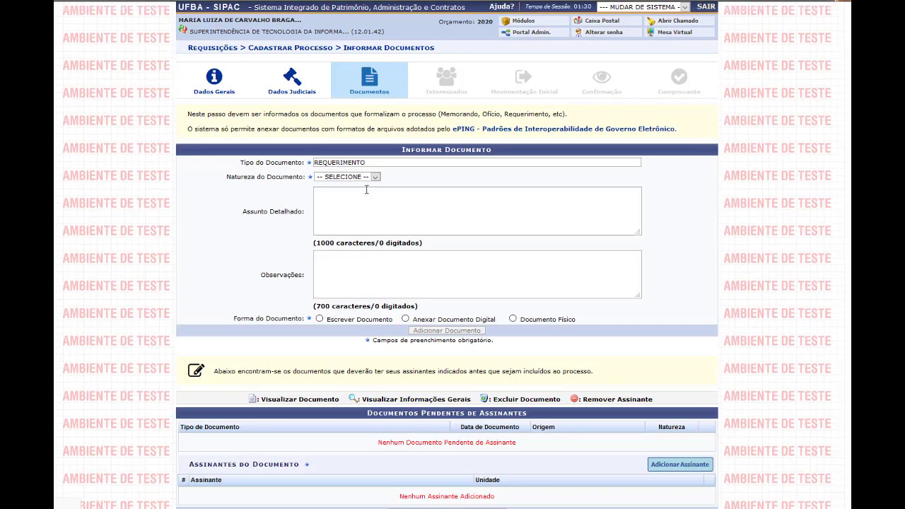
{"action": "left_click", "coordinate": [375, 177]}
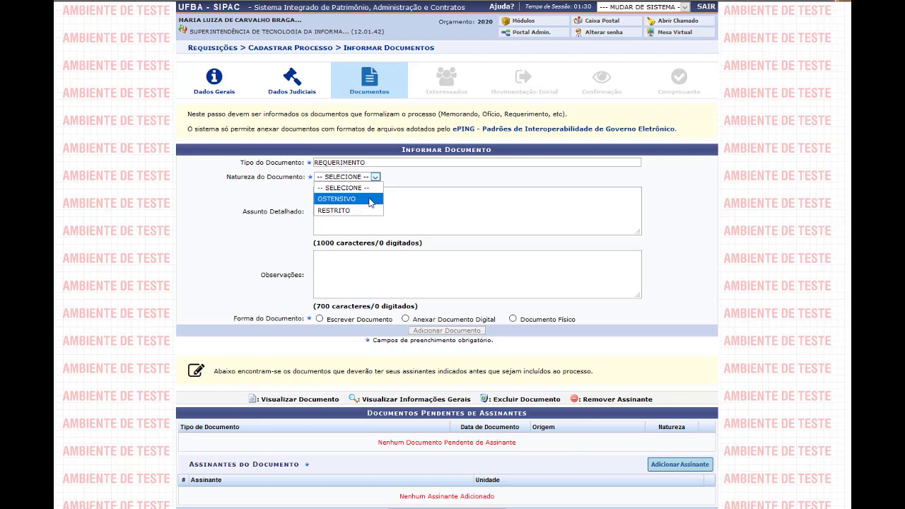
{"action": "left_click", "coordinate": [371, 201]}
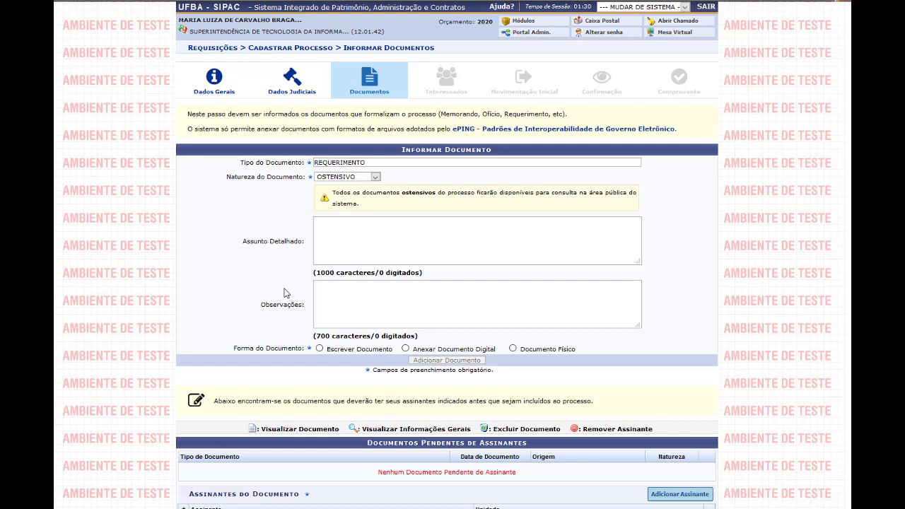
Choose Anexar Documento Digital as the document form and set both the document date and the receipt date to 15/01/2020.
{"action": "left_click", "coordinate": [407, 349]}
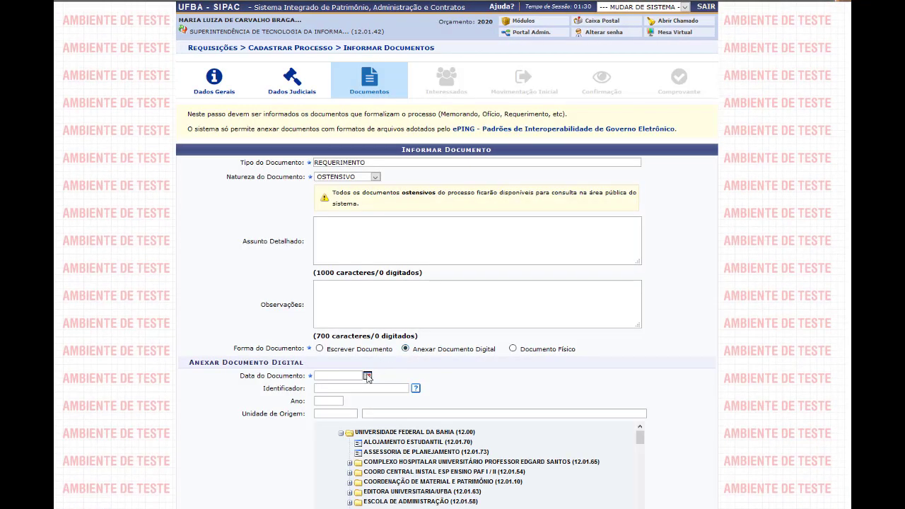
{"action": "left_click", "coordinate": [367, 376]}
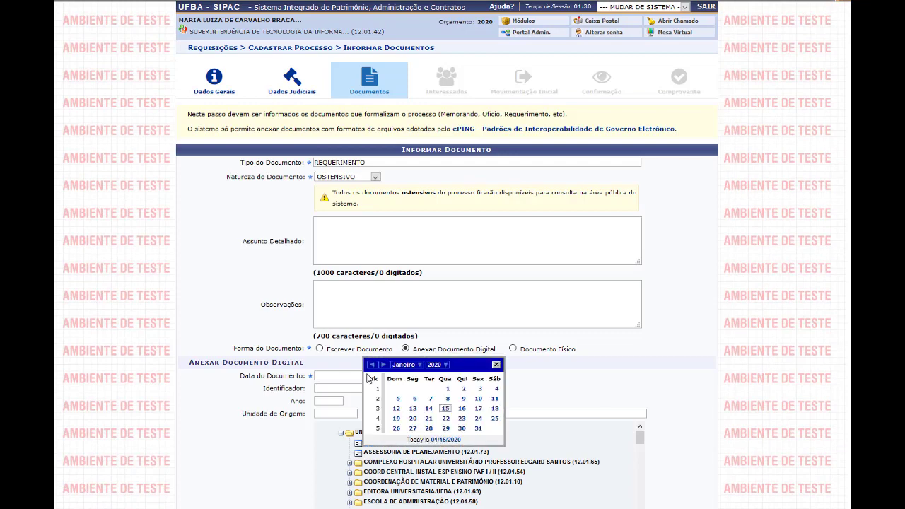
{"action": "left_click", "coordinate": [445, 408]}
{"action": "scroll", "coordinate": [418, 408], "scroll_direction": "down", "scroll_amount": 1}
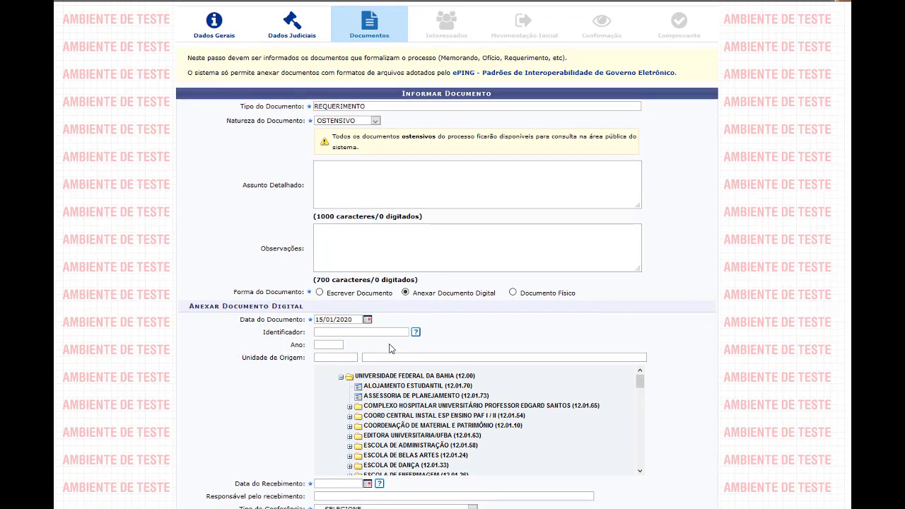
{"action": "scroll", "coordinate": [390, 347], "scroll_direction": "down", "scroll_amount": 3}
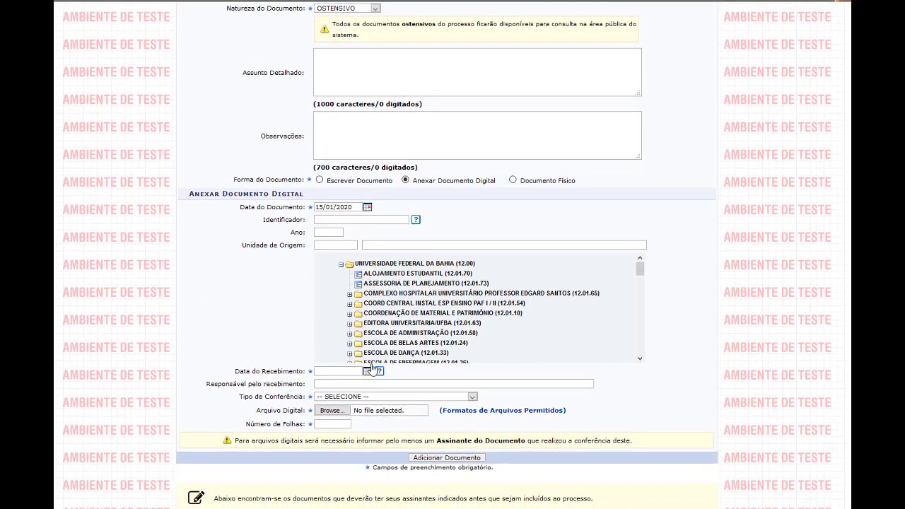
{"action": "left_click", "coordinate": [367, 371]}
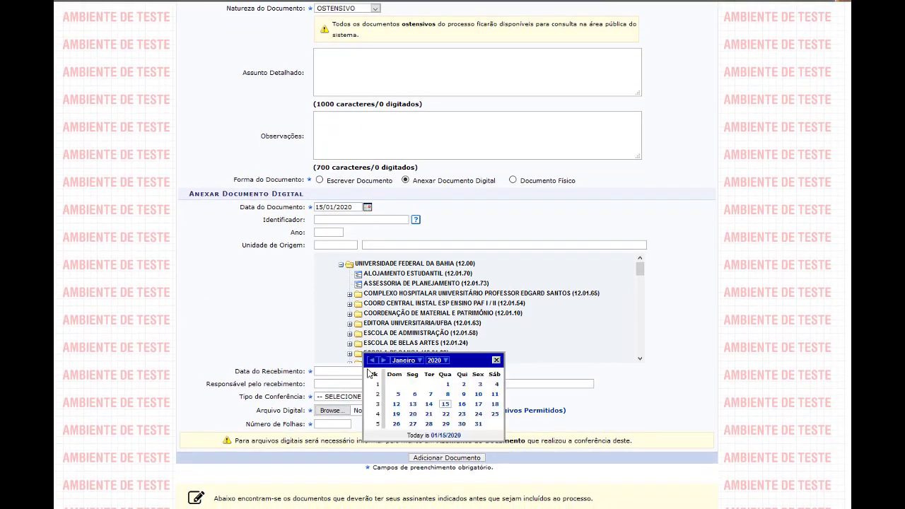
{"action": "left_click", "coordinate": [444, 404]}
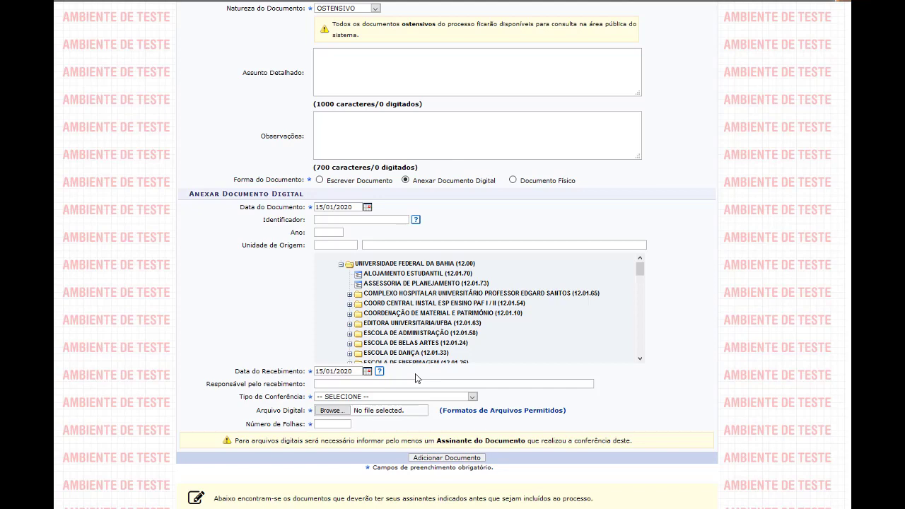
Set the conference type to CÓPIA SIMPLES and attach Guia_de_Interoperabilidade_Cartilha_Tecnica_2015.pdf from the PROTOCOLO folder as the digital file.
{"action": "left_click", "coordinate": [473, 399]}
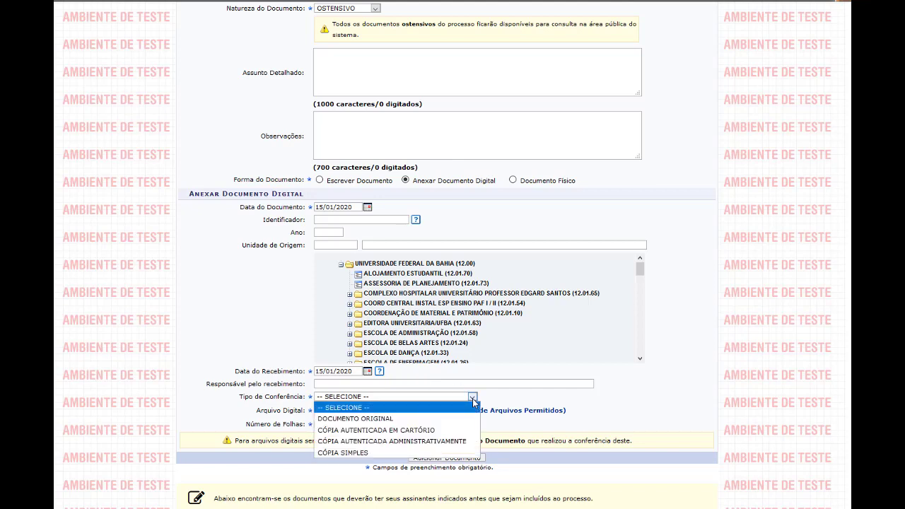
{"action": "left_click", "coordinate": [458, 453]}
{"action": "left_click", "coordinate": [346, 414]}
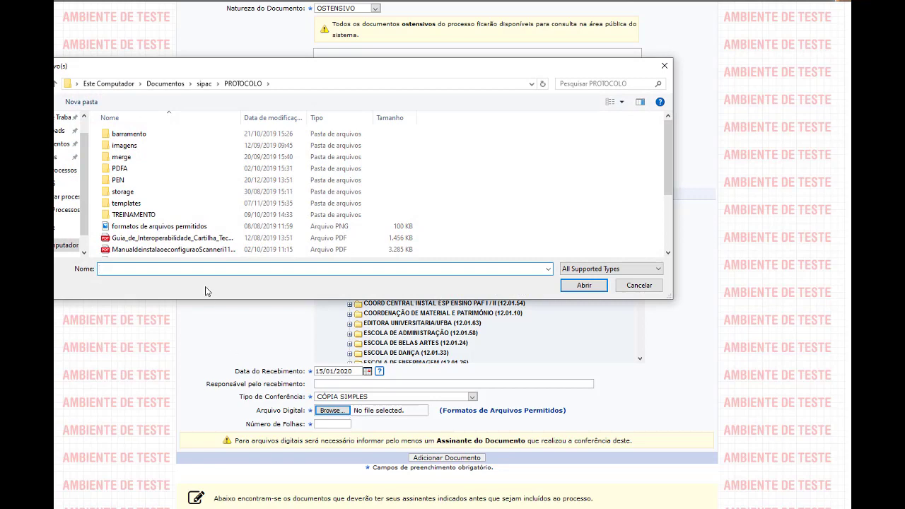
{"action": "left_click", "coordinate": [170, 237]}
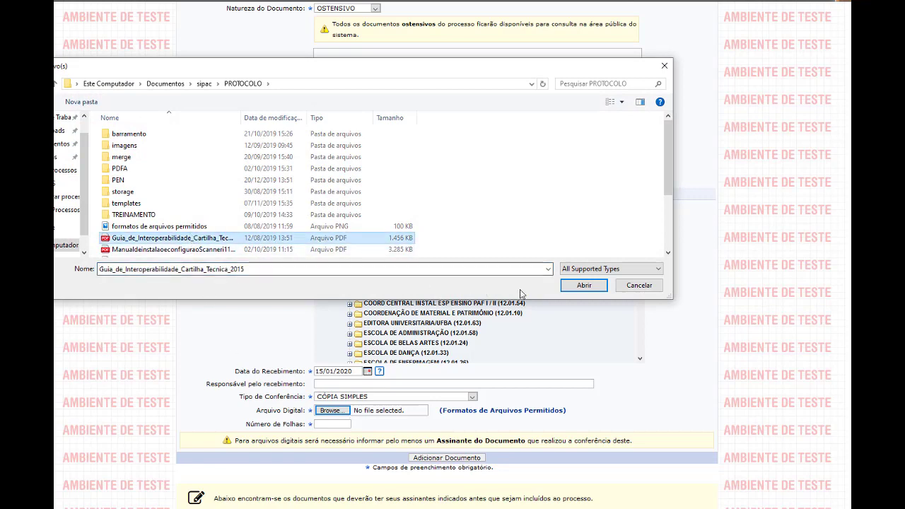
{"action": "left_click", "coordinate": [584, 285]}
{"action": "scroll", "coordinate": [551, 300], "scroll_direction": "down", "scroll_amount": 1}
{"action": "scroll", "coordinate": [551, 300], "scroll_direction": "down", "scroll_amount": 2}
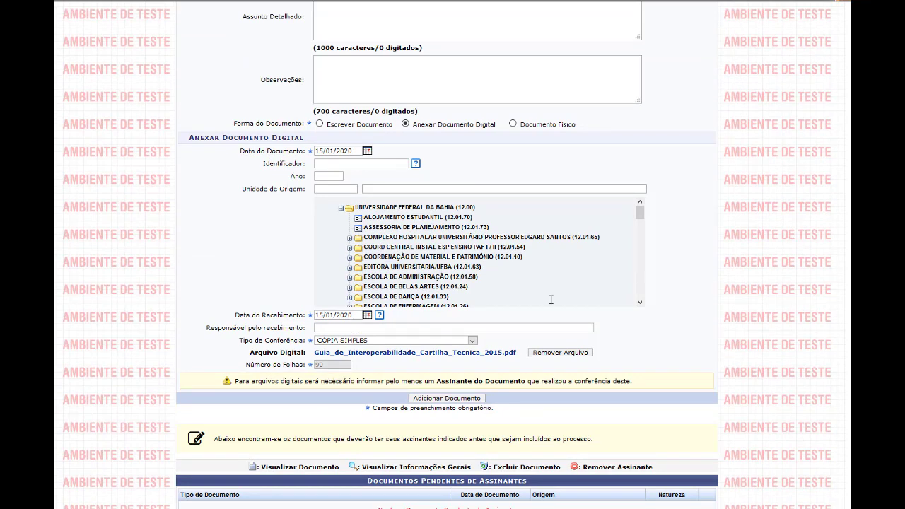
{"action": "scroll", "coordinate": [551, 300], "scroll_direction": "down", "scroll_amount": 1}
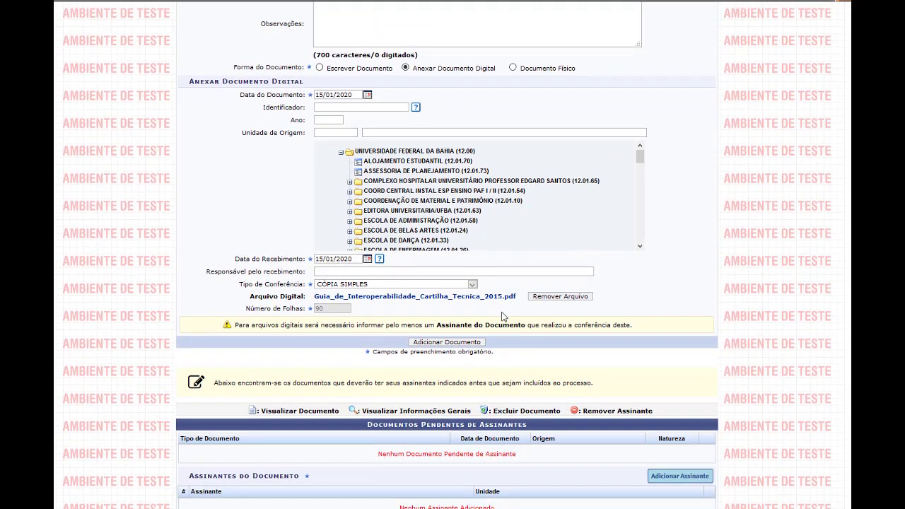
Add the filled-in REQUERIMENTO to the documents pending signatories.
{"action": "left_click", "coordinate": [447, 342]}
{"action": "scroll", "coordinate": [460, 342], "scroll_direction": "down", "scroll_amount": 5}
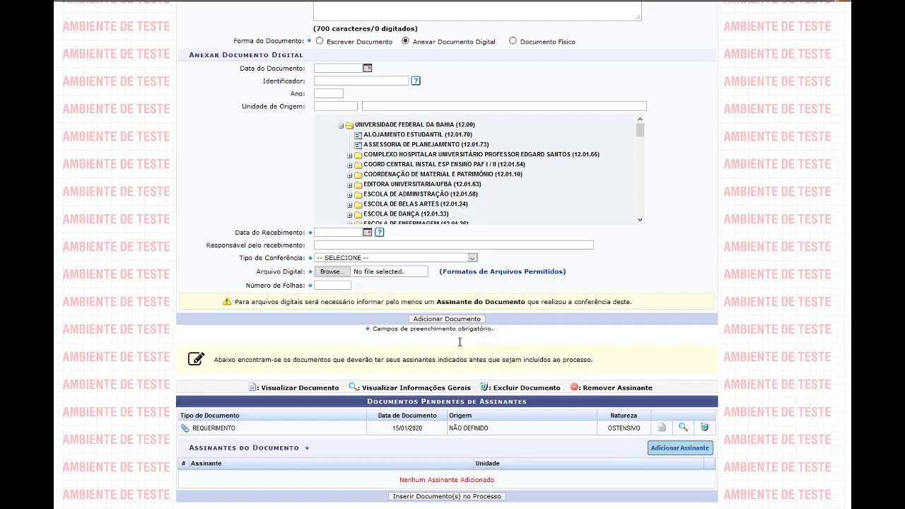
{"action": "scroll", "coordinate": [459, 342], "scroll_direction": "down", "scroll_amount": 1}
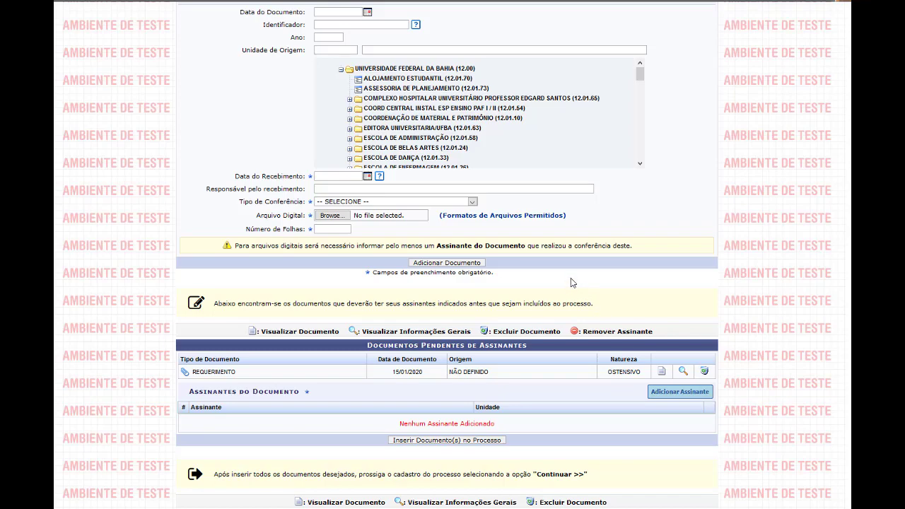
Set the next document's type to DESPACHO and choose Escrever Documento as its form.
{"action": "scroll", "coordinate": [571, 278], "scroll_direction": "up", "scroll_amount": 6}
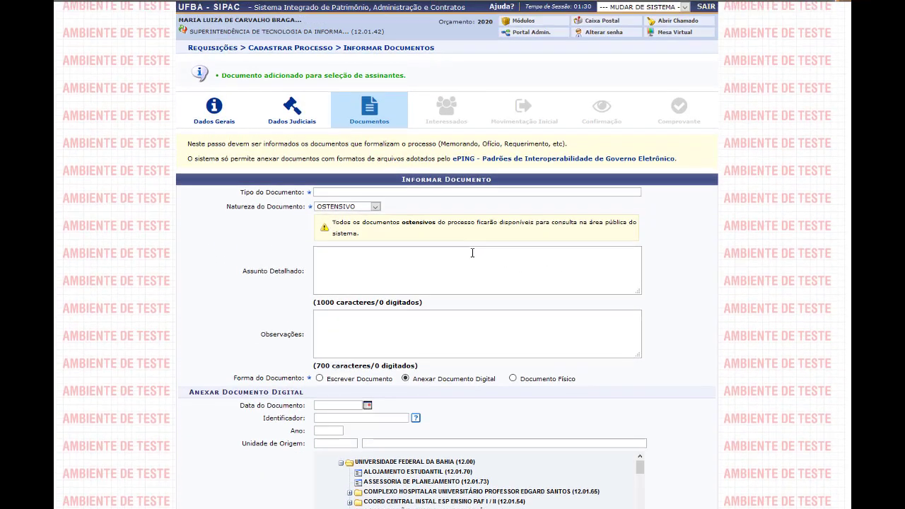
{"action": "left_click", "coordinate": [396, 192]}
{"action": "type", "text": "Des"}
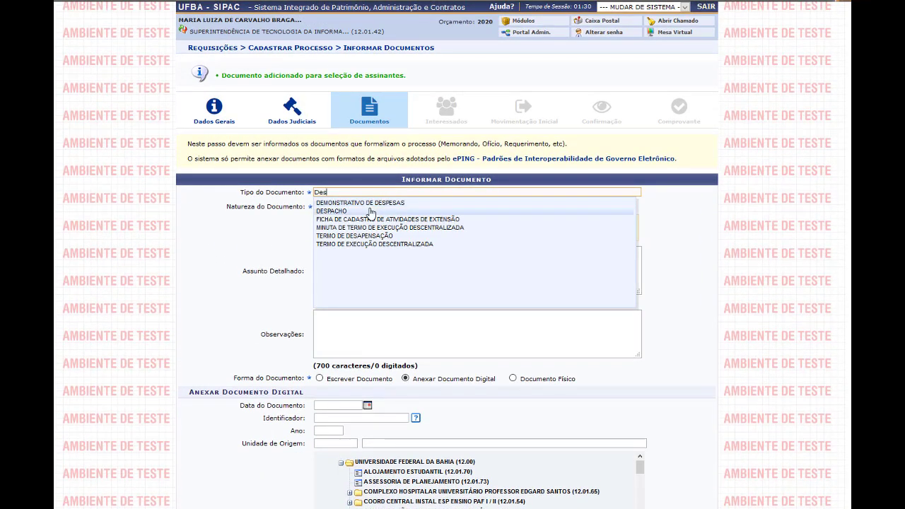
{"action": "left_click", "coordinate": [369, 210]}
{"action": "scroll", "coordinate": [286, 233], "scroll_direction": "down", "scroll_amount": 1}
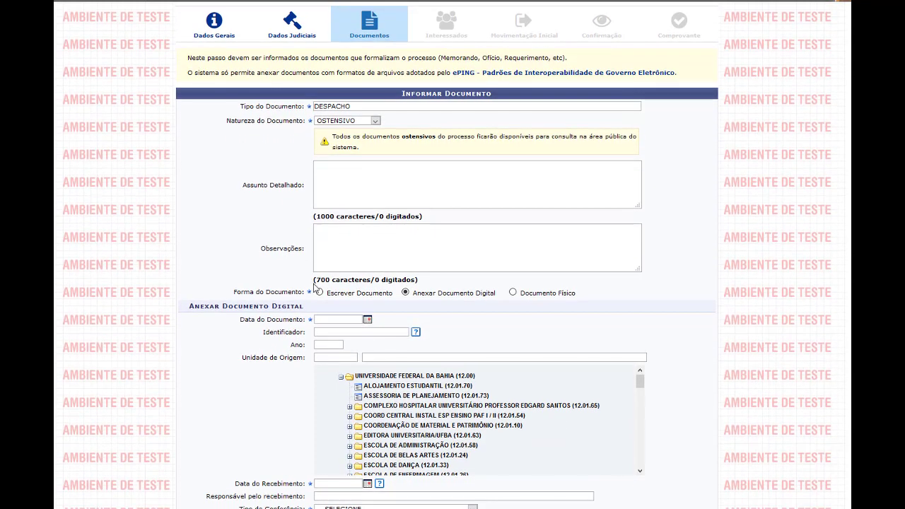
{"action": "left_click", "coordinate": [318, 296]}
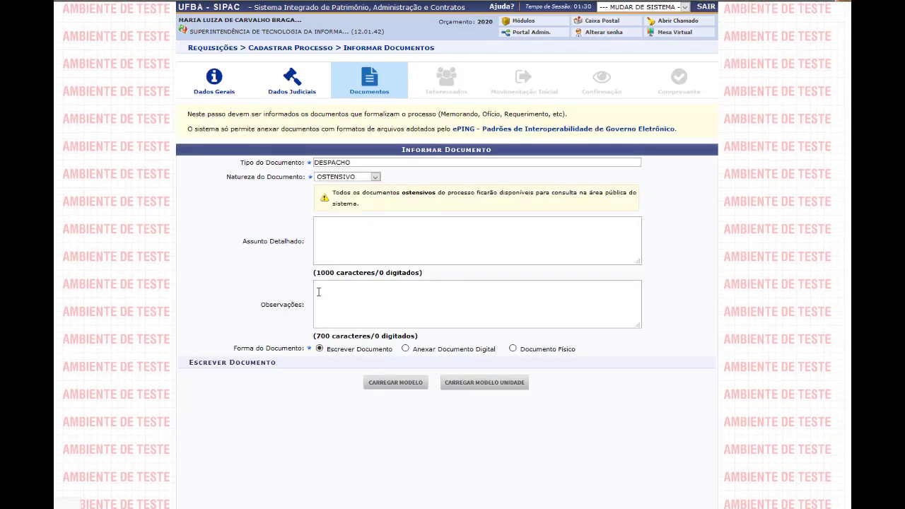
Write "Despacho para treinamento PEN." as the document body and add the DESPACHO to the documents pending signatories.
{"action": "scroll", "coordinate": [304, 301], "scroll_direction": "down", "scroll_amount": 3}
{"action": "scroll", "coordinate": [303, 290], "scroll_direction": "down", "scroll_amount": 1}
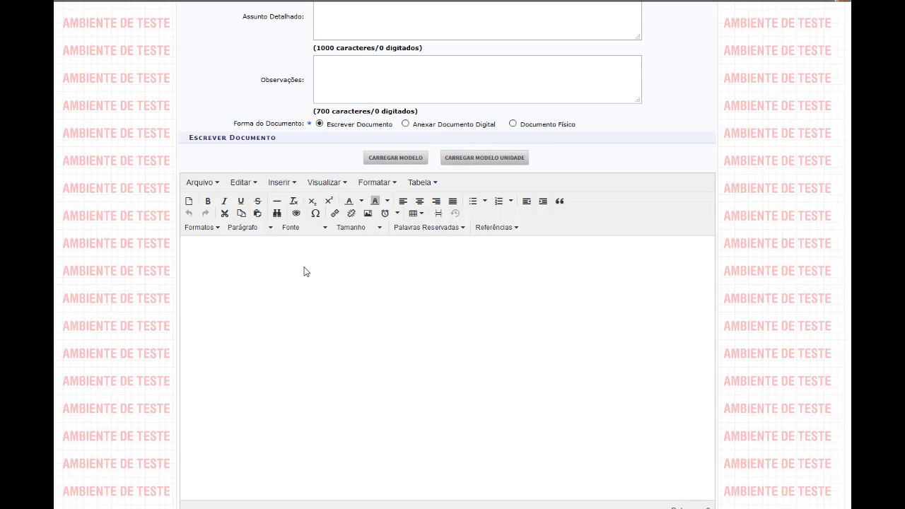
{"action": "type", "text": "Despacho para treinamento PEN."}
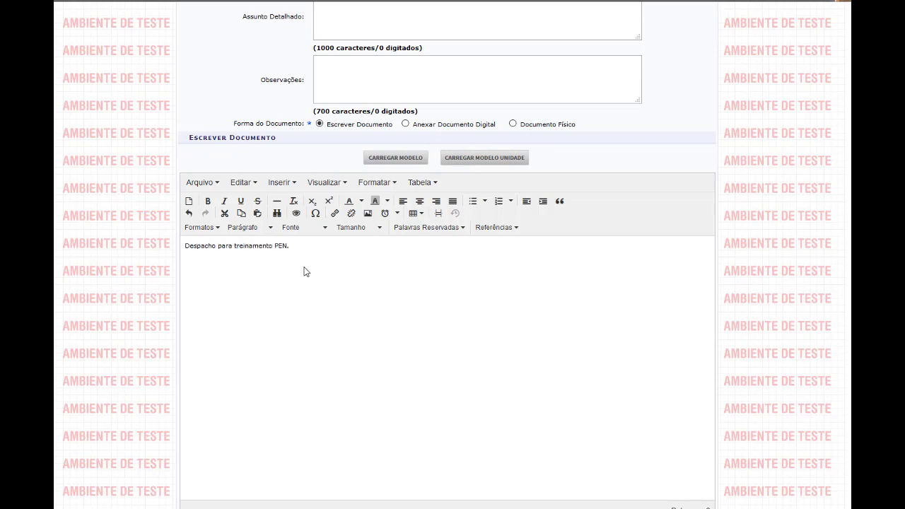
{"action": "scroll", "coordinate": [334, 282], "scroll_direction": "down", "scroll_amount": 3}
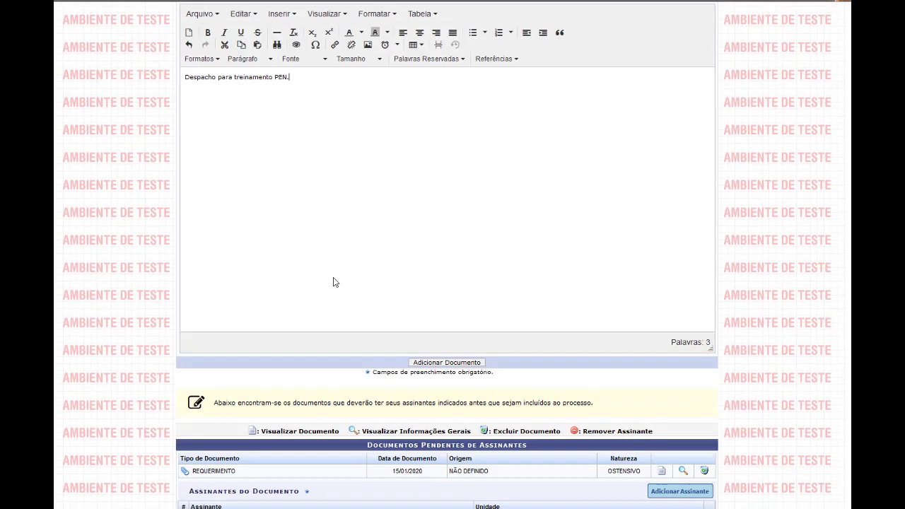
{"action": "left_click", "coordinate": [446, 362]}
Add your own signature (Minha Assinatura) as signatory of the pending REQUERIMENTO and DESPACHO.
{"action": "scroll", "coordinate": [427, 364], "scroll_direction": "down", "scroll_amount": 6}
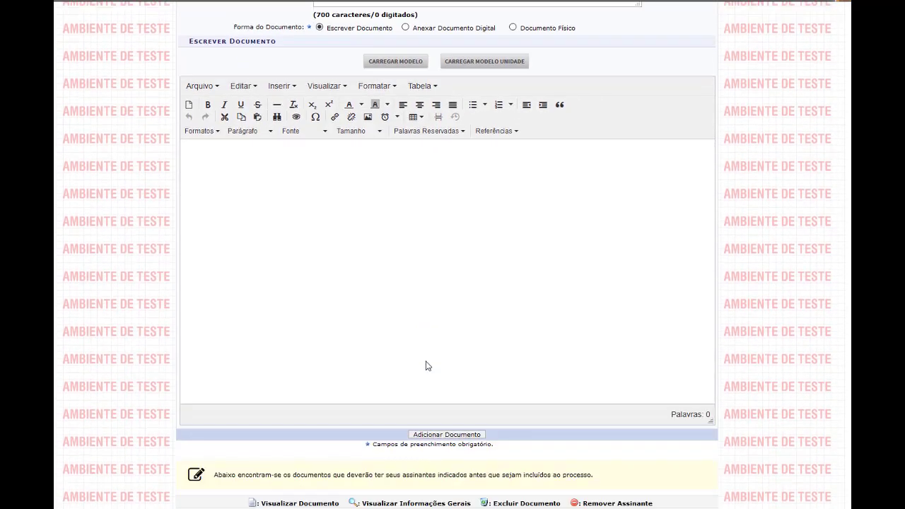
{"action": "scroll", "coordinate": [426, 365], "scroll_direction": "down", "scroll_amount": 3}
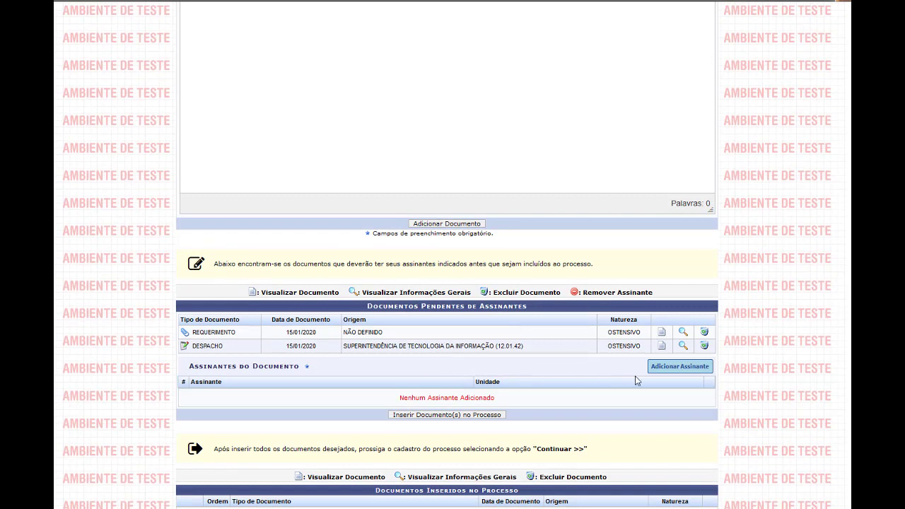
{"action": "mouse_move", "coordinate": [663, 372]}
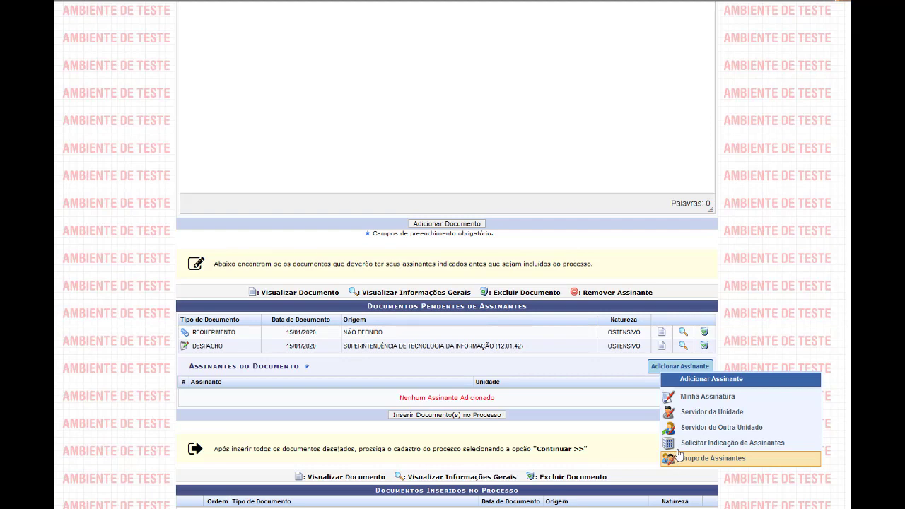
{"action": "left_click", "coordinate": [690, 397]}
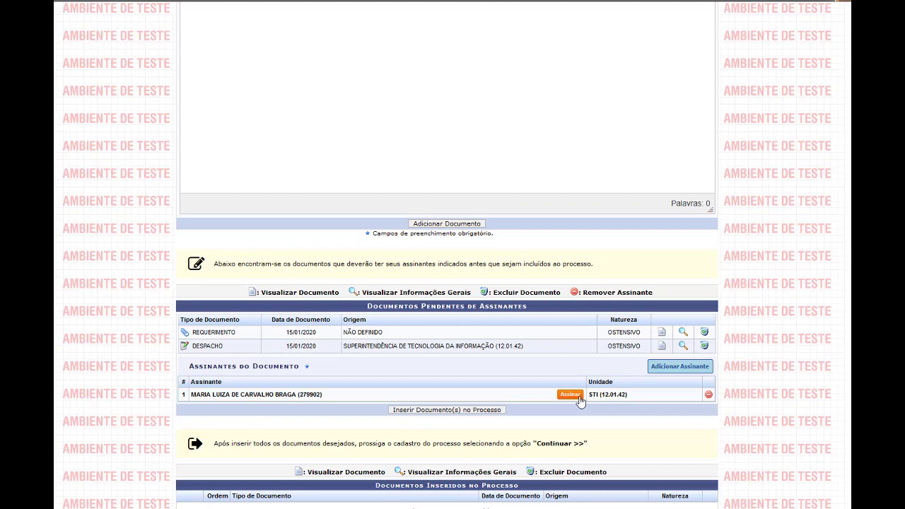
Insert the pending documents into the process and continue to the interested parties stage.
{"action": "left_click", "coordinate": [485, 413]}
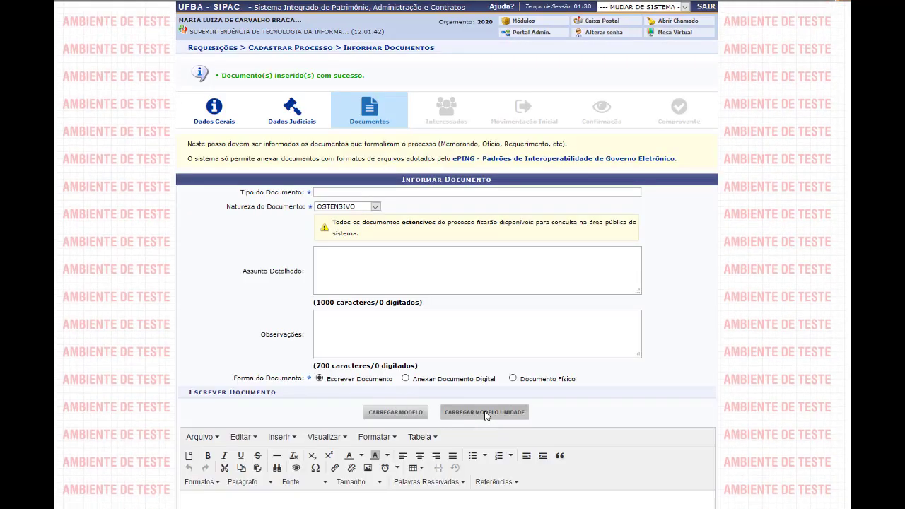
{"action": "scroll", "coordinate": [486, 417], "scroll_direction": "down", "scroll_amount": 4}
{"action": "scroll", "coordinate": [486, 417], "scroll_direction": "down", "scroll_amount": 5}
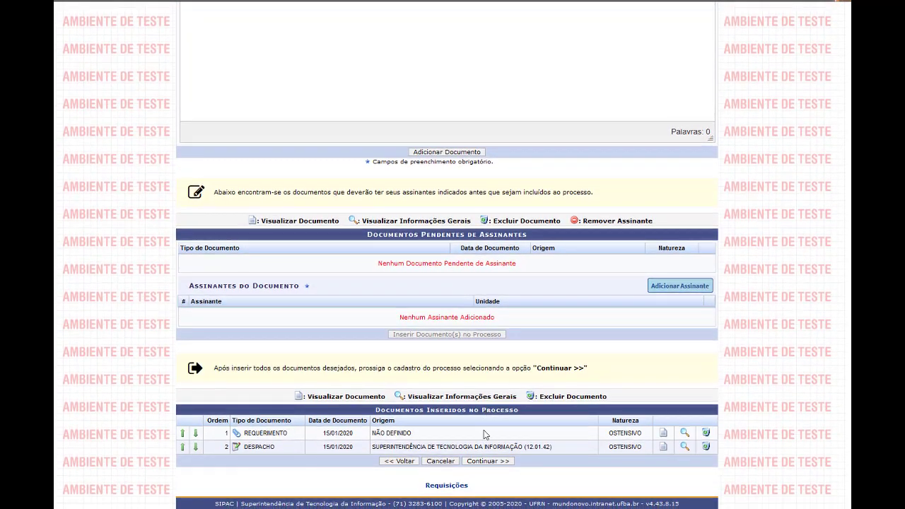
{"action": "left_click", "coordinate": [487, 461]}
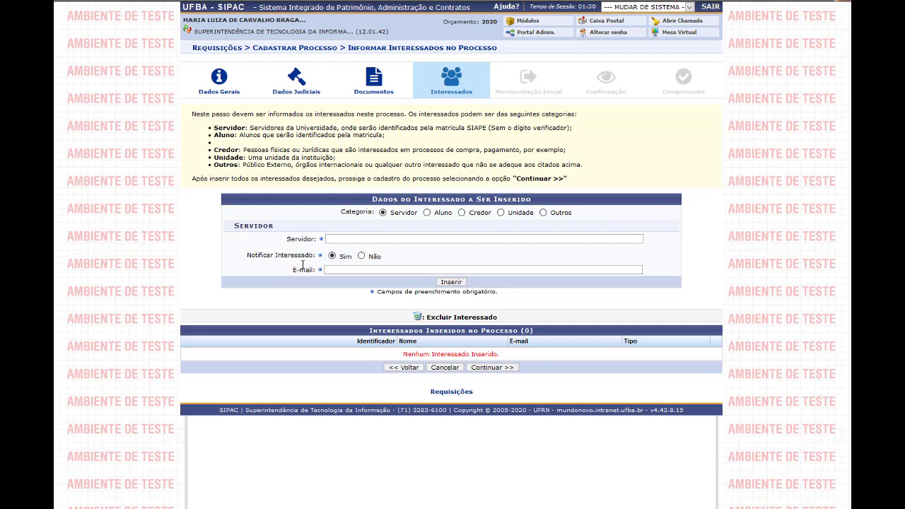
Insert the staff member as a Servidor interested party with notification set to Sim, and continue to the initial movement.
{"action": "type", "text": "Jose carlos no"}
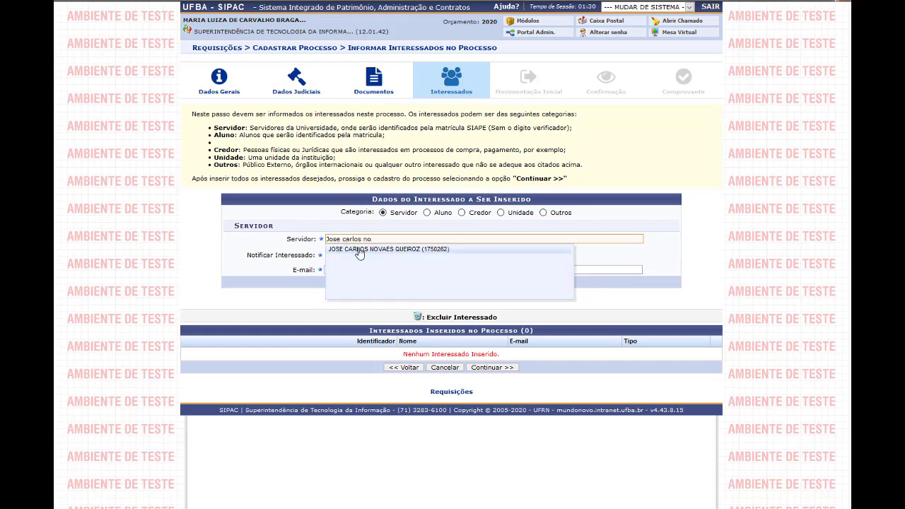
{"action": "left_click", "coordinate": [359, 250]}
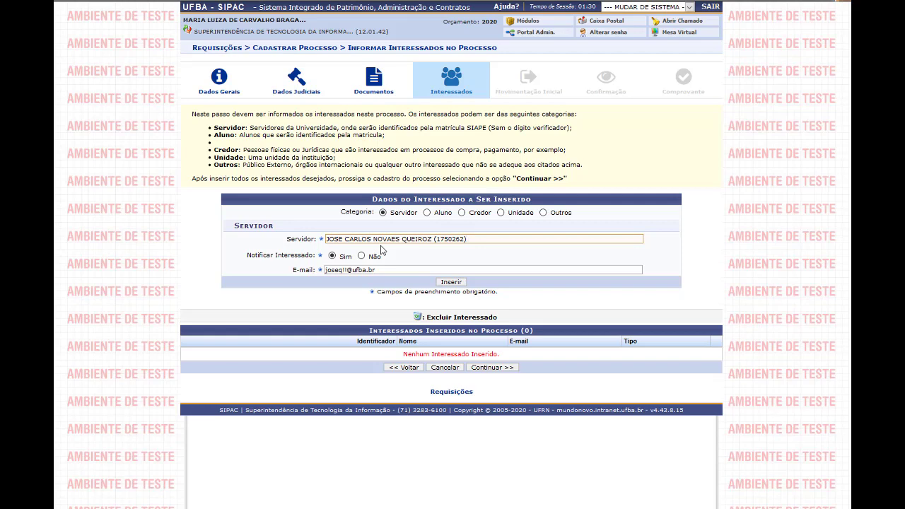
{"action": "left_click", "coordinate": [445, 284]}
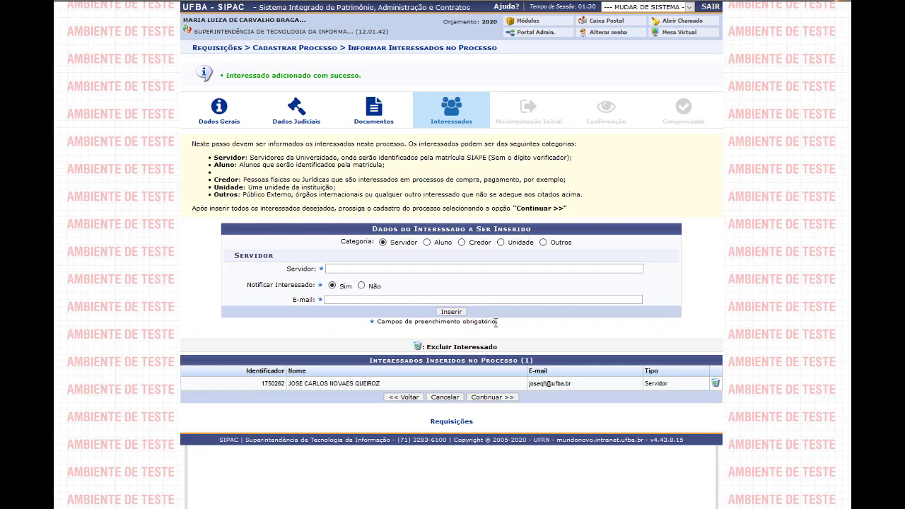
{"action": "left_click", "coordinate": [503, 398]}
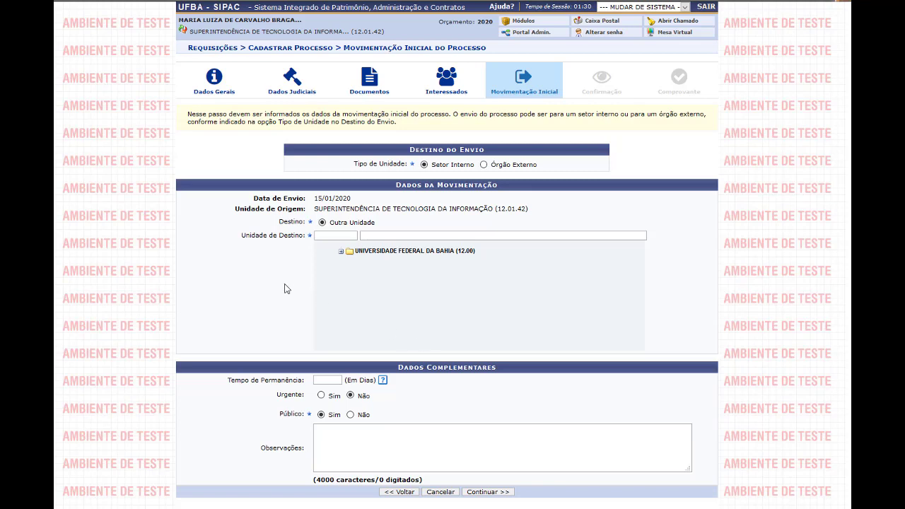
Enter 12.01.50 as the destination unit code, and try searching for the unit by name with "pro re".
{"action": "left_click", "coordinate": [335, 236]}
{"action": "type", "text": "12.01.50"}
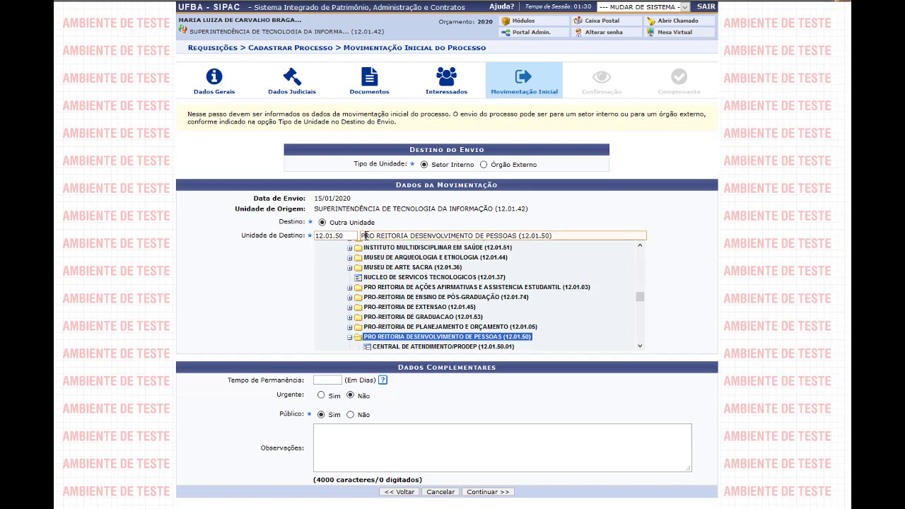
{"action": "triple_click", "coordinate": [363, 236]}
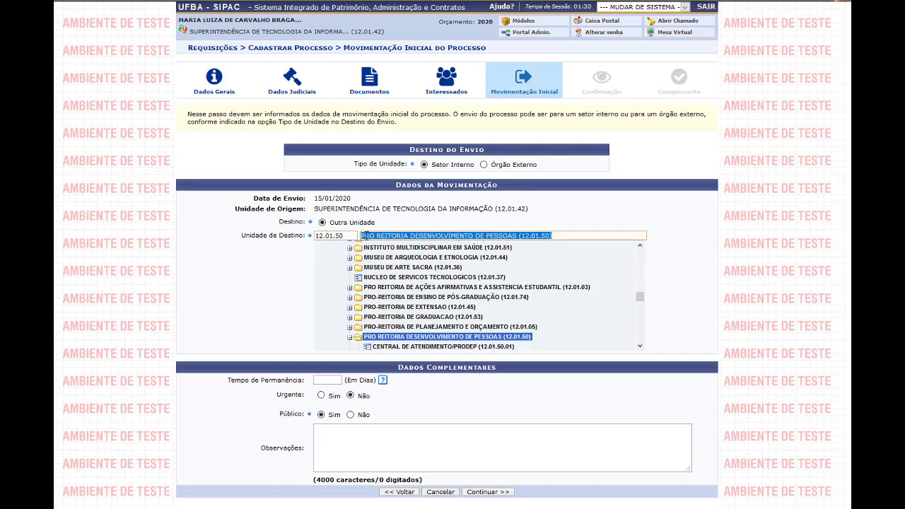
{"action": "type", "text": "pro"}
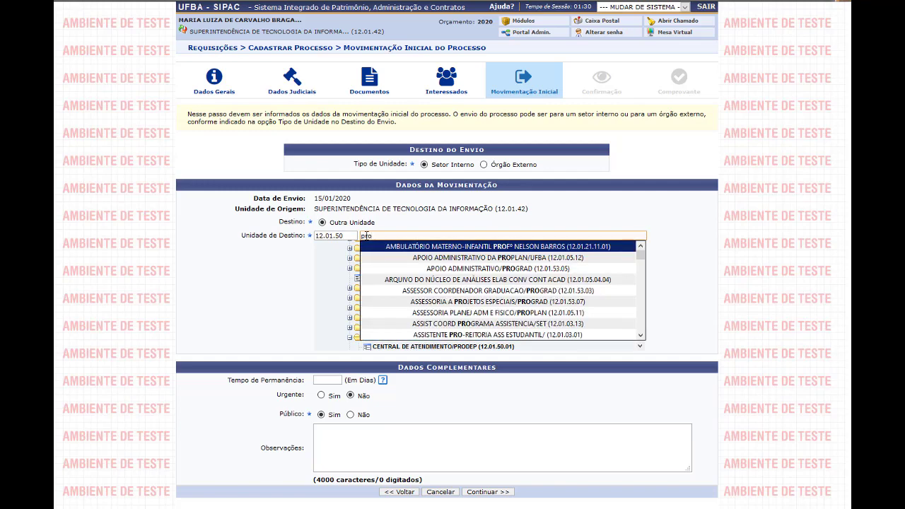
{"action": "type", "text": " re"}
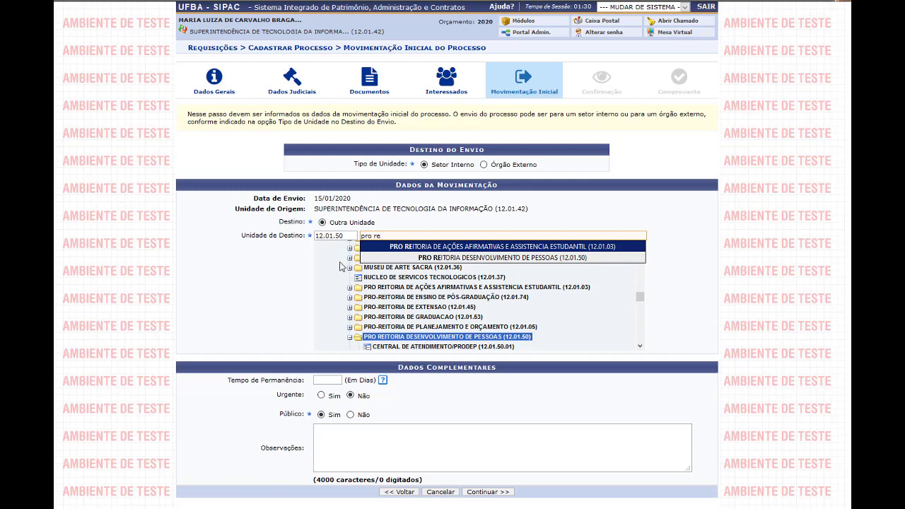
Browse the destination units under UNIVERSIDADE FEDERAL DA BAHIA and expand ESCOLA DE MÚSICA to examine its subunits.
{"action": "left_click", "coordinate": [325, 277]}
{"action": "scroll", "coordinate": [325, 277], "scroll_direction": "up", "scroll_amount": 5}
{"action": "scroll", "coordinate": [326, 277], "scroll_direction": "up", "scroll_amount": 5}
{"action": "left_click", "coordinate": [341, 252]}
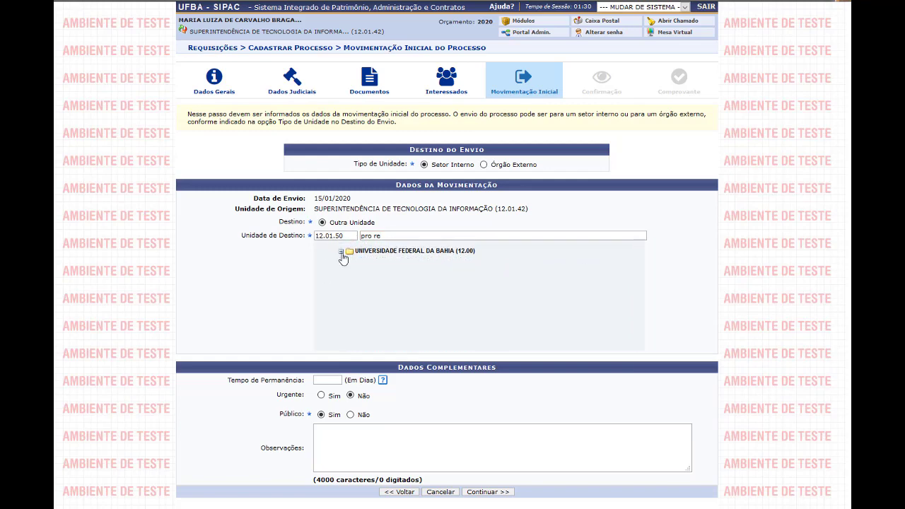
{"action": "left_click", "coordinate": [341, 252]}
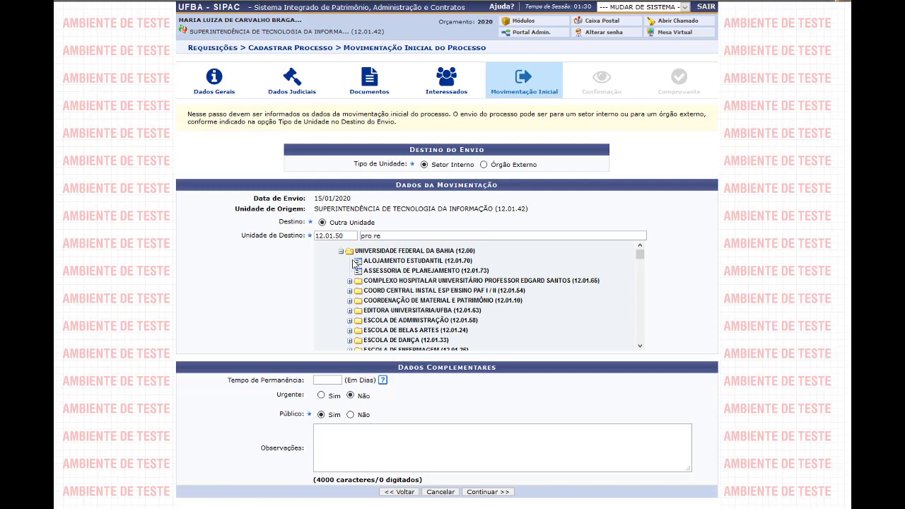
{"action": "scroll", "coordinate": [355, 281], "scroll_direction": "down", "scroll_amount": 3}
{"action": "scroll", "coordinate": [355, 281], "scroll_direction": "down", "scroll_amount": 1}
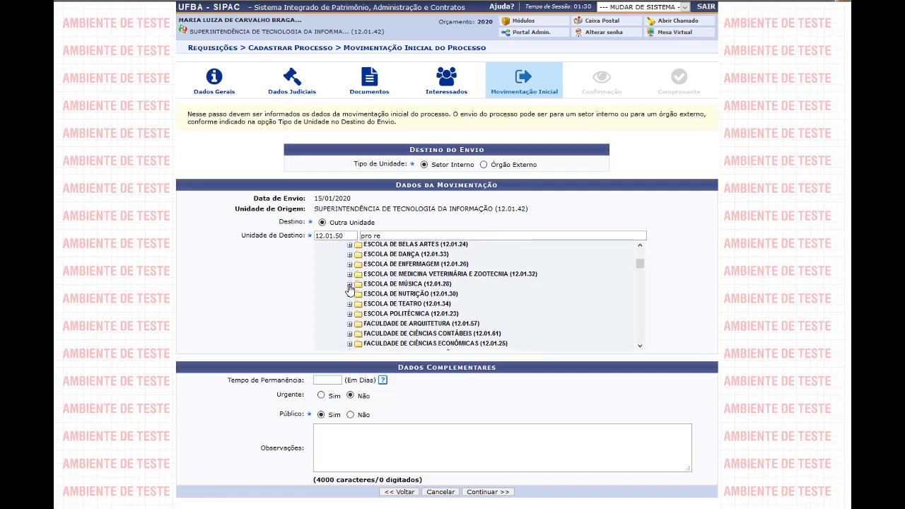
{"action": "left_click", "coordinate": [350, 285]}
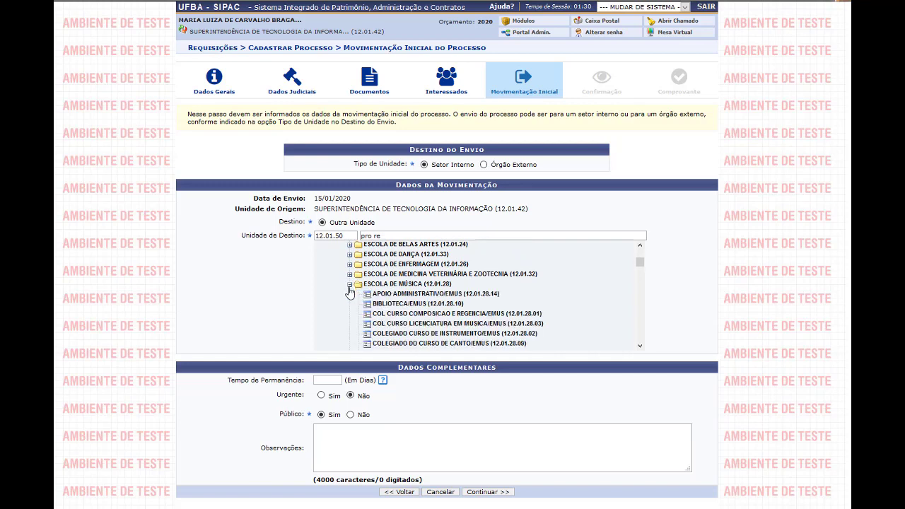
Set the destination unit to PRO REITORIA DESENVOLVIMENTO DE PESSOAS (12.01.50) and confirm the process registration.
{"action": "left_click_drag", "start_coordinate": [349, 237], "coordinate": [305, 235]}
{"action": "type", "text": "12.01.50"}
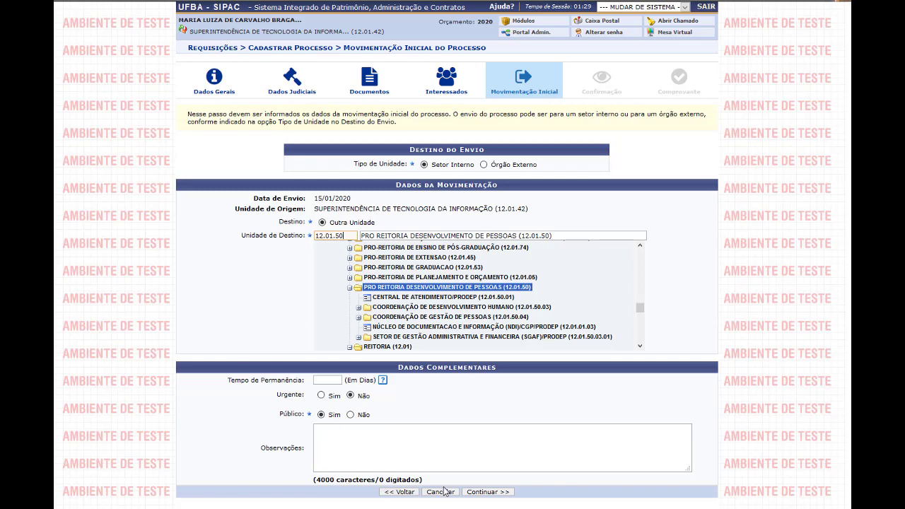
{"action": "left_click", "coordinate": [479, 492]}
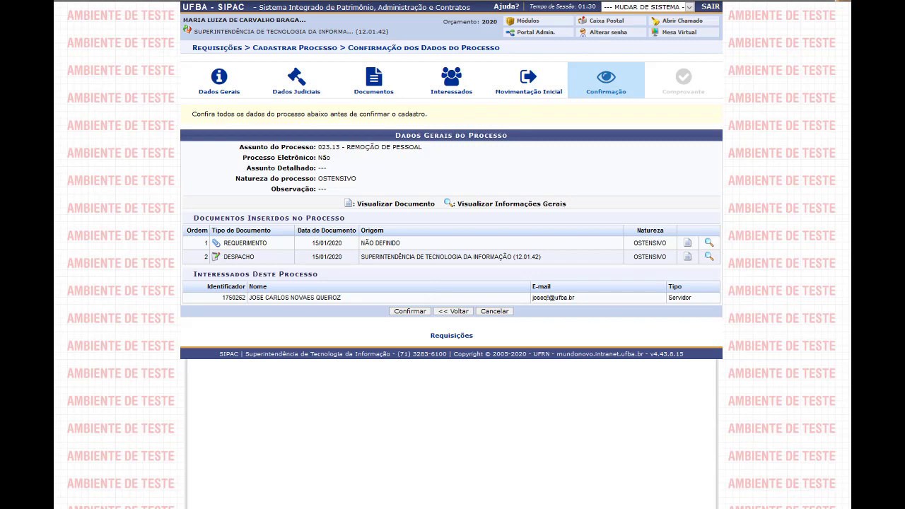
{"action": "left_click", "coordinate": [426, 311]}
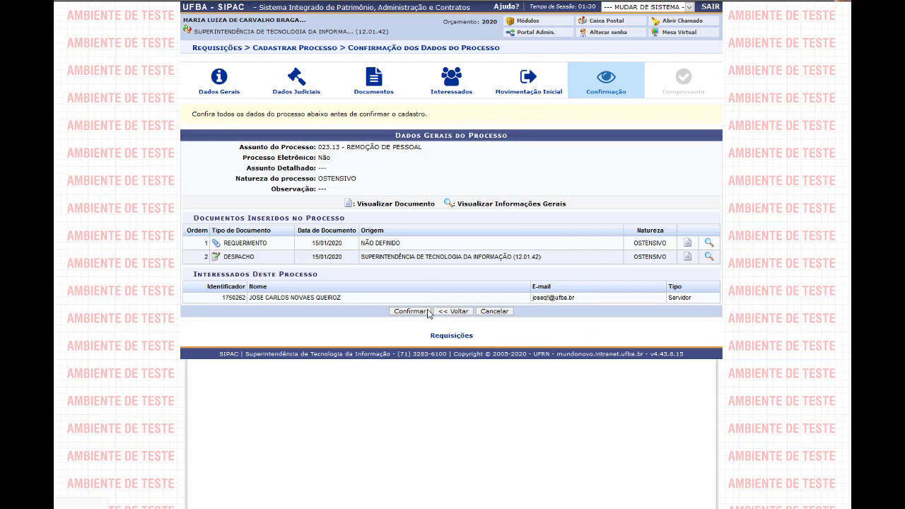